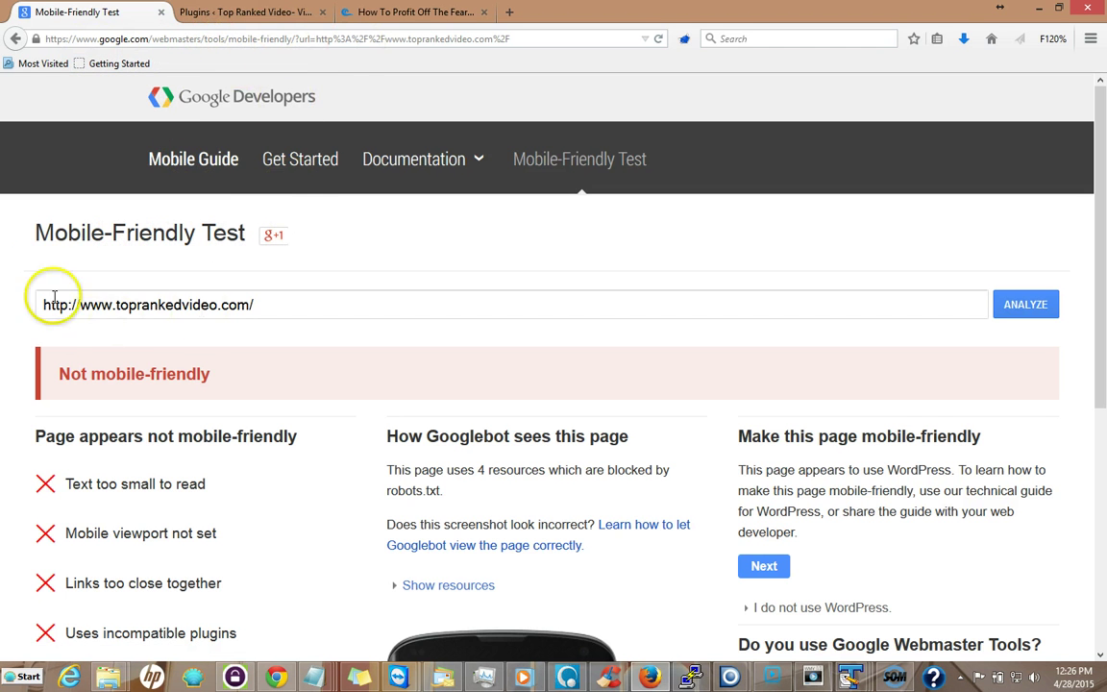
- Rerun the Mobile-Friendly Test on the site address, then return to the WordPress Plugins page
{"action": "left_click", "coordinate": [289, 310]}
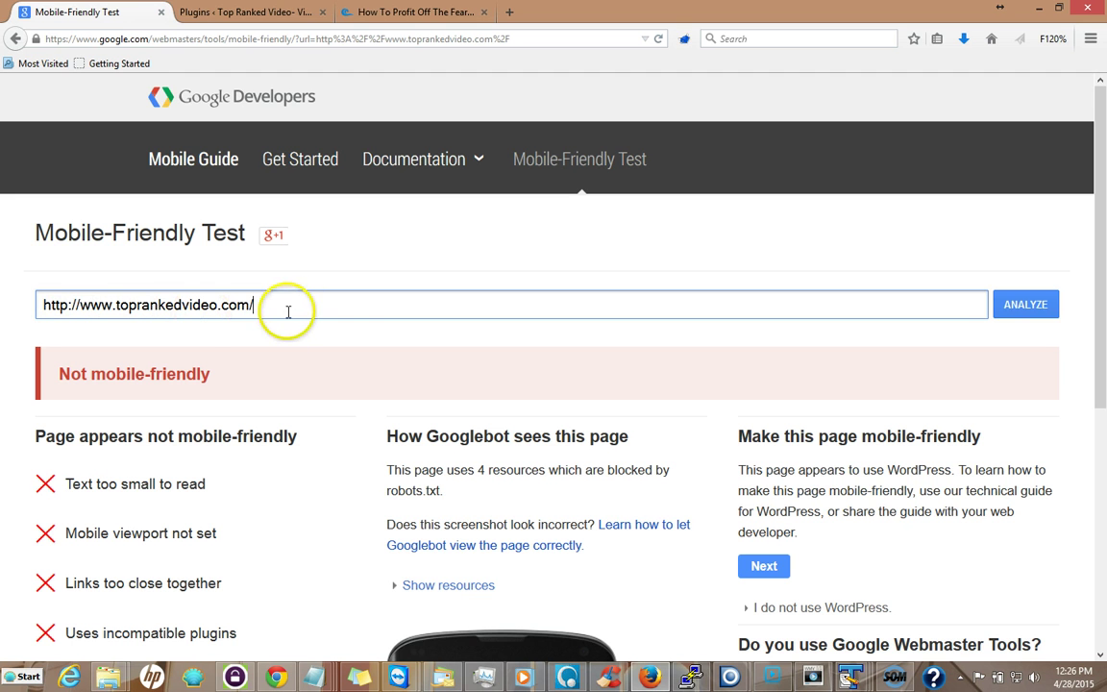
{"action": "left_click", "coordinate": [1033, 317]}
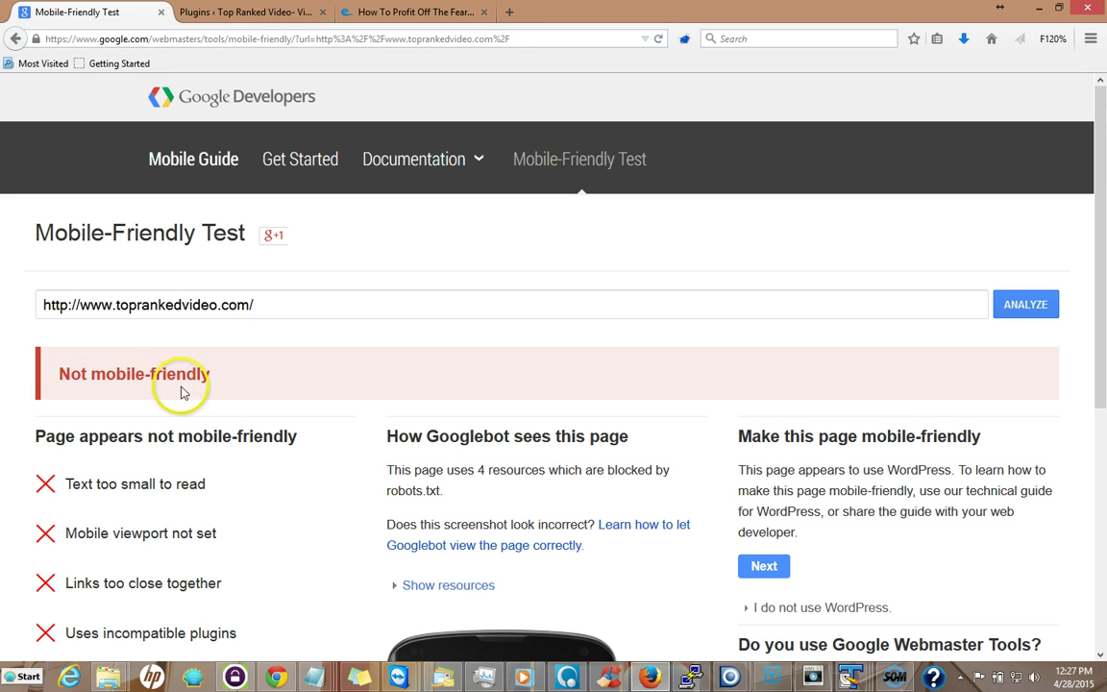
{"action": "left_click", "coordinate": [278, 14]}
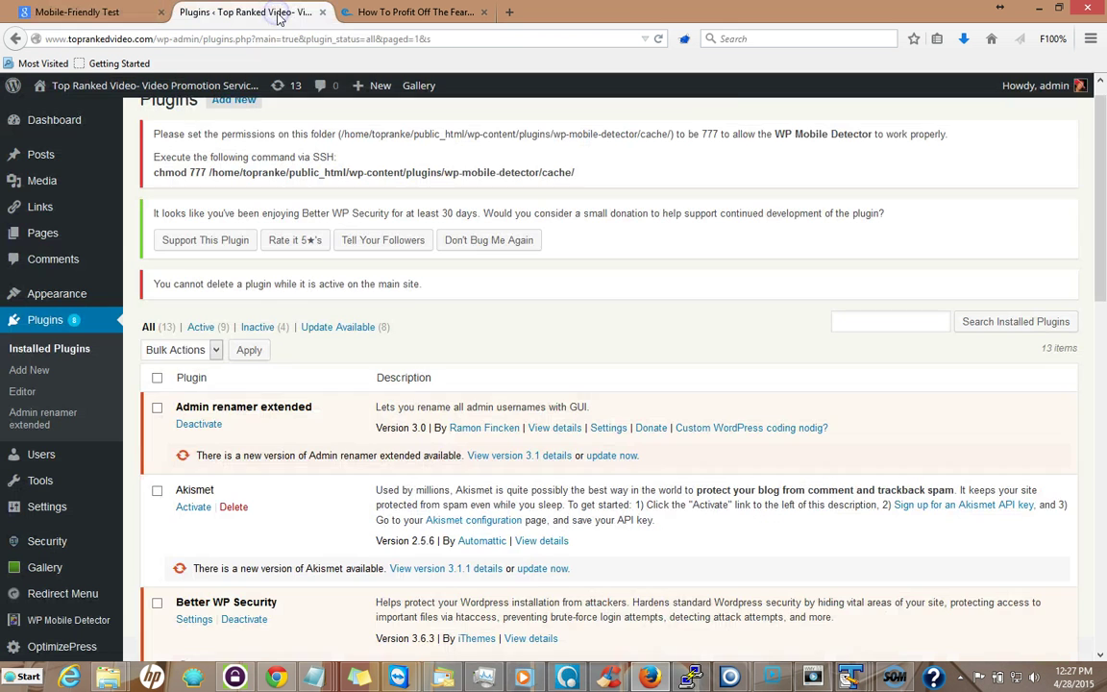
{"action": "scroll", "coordinate": [1100, 178], "scroll_direction": "up", "scroll_amount": 1}
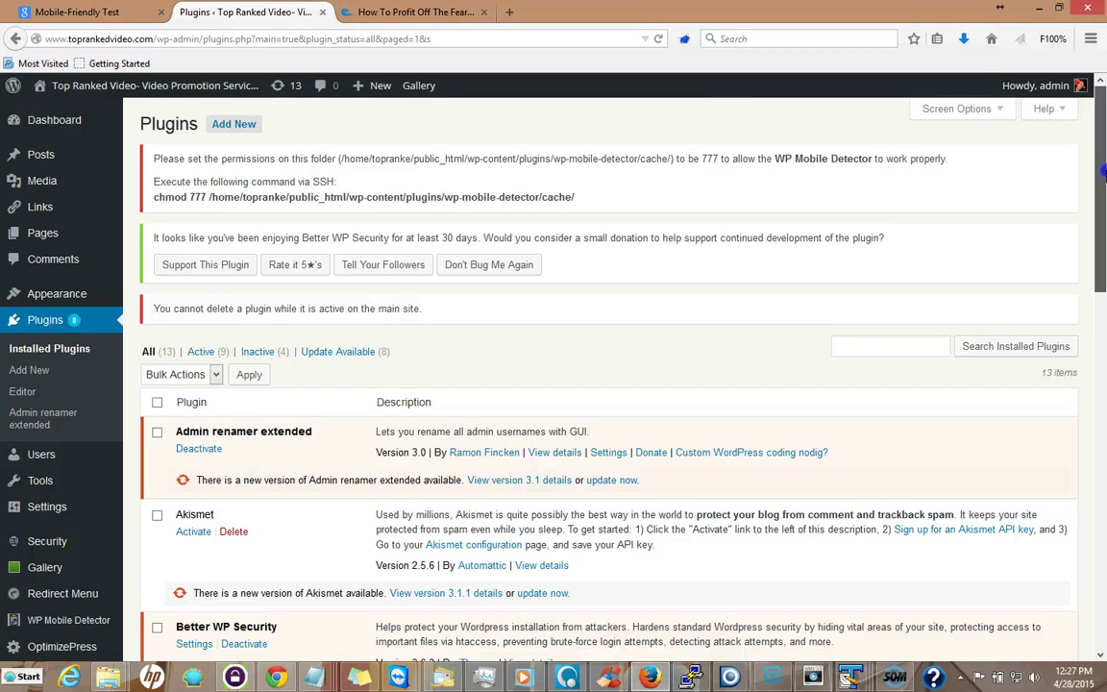
- Search Add Plugins for 'WP Mobile Detector Mobile Plugin'
{"action": "left_click", "coordinate": [236, 127]}
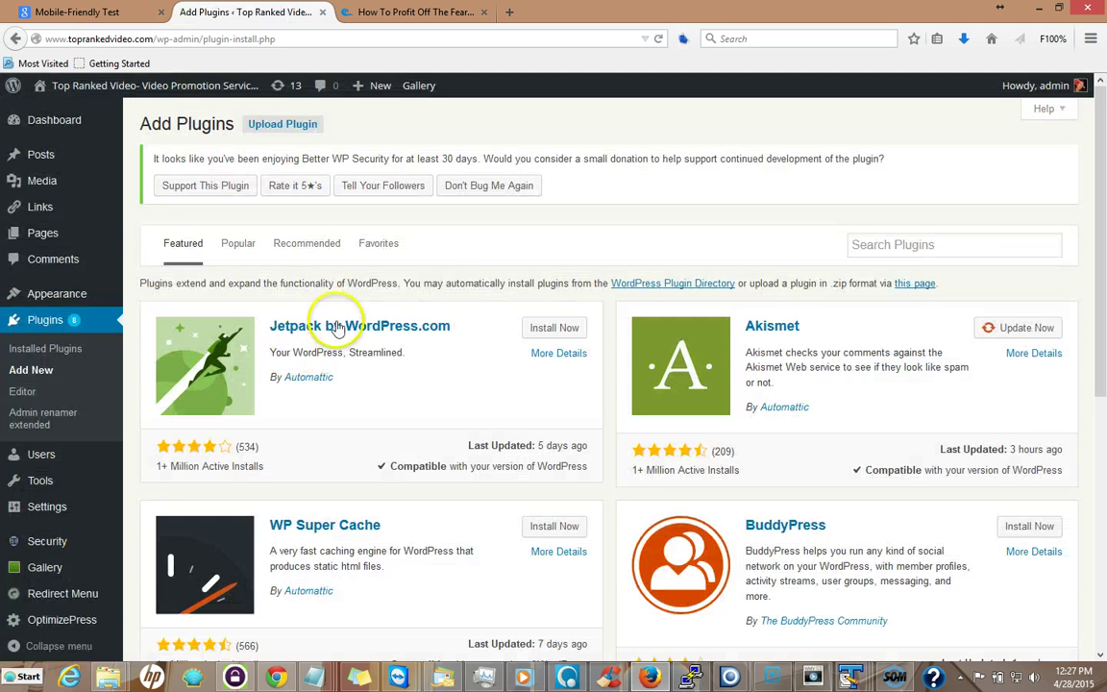
{"action": "left_click", "coordinate": [900, 248]}
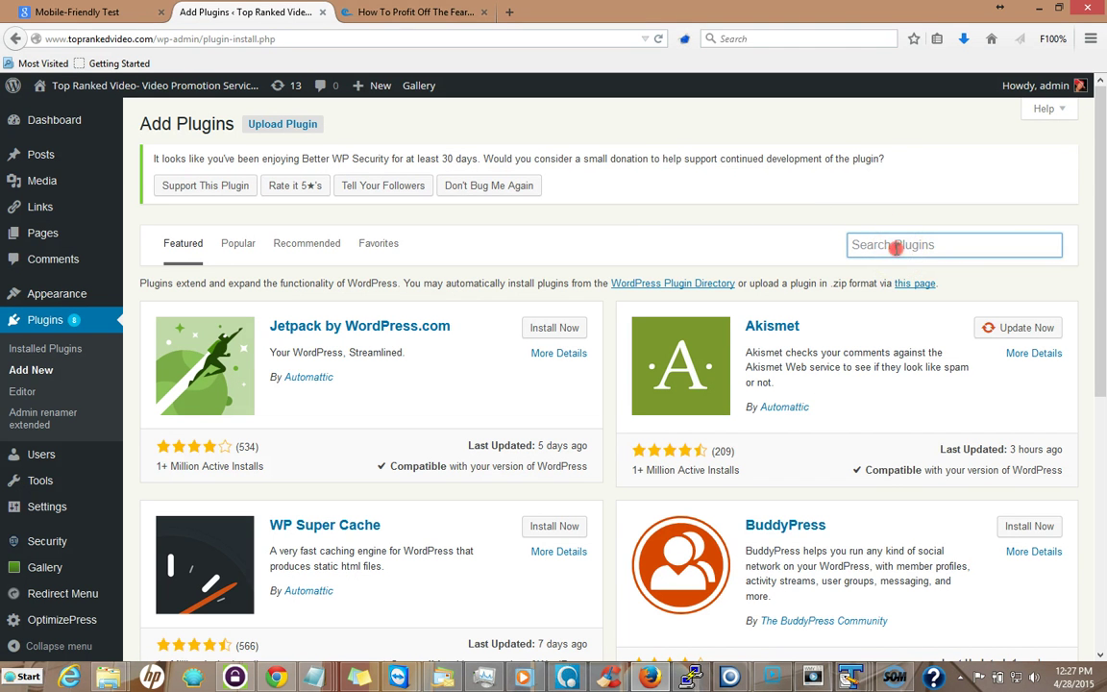
{"action": "right_click", "coordinate": [898, 252]}
{"action": "left_click", "coordinate": [929, 317]}
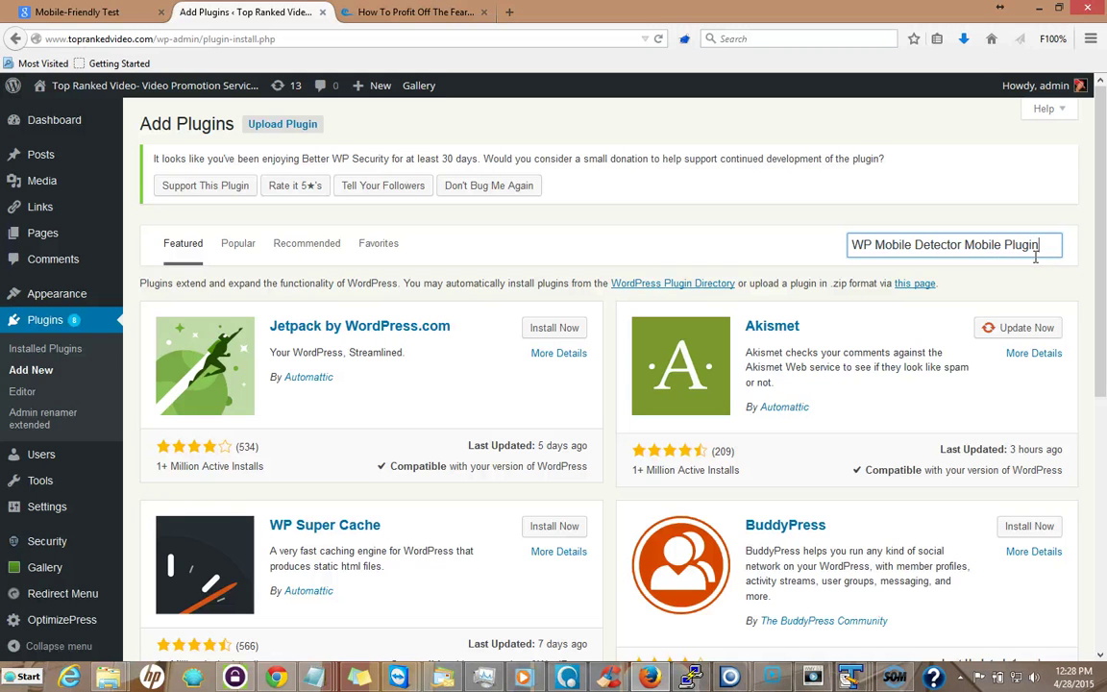
{"action": "key", "text": "Return"}
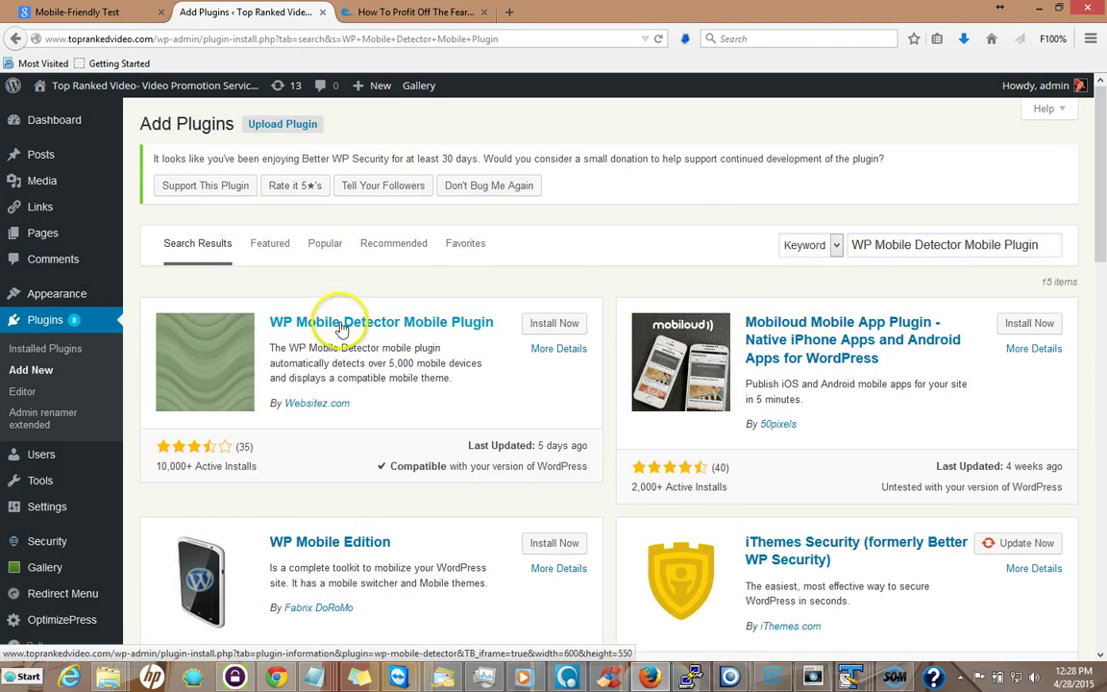
- Install WP Mobile Detector Mobile Plugin 1.8 using the FTP password and activate it
{"action": "left_click", "coordinate": [558, 326]}
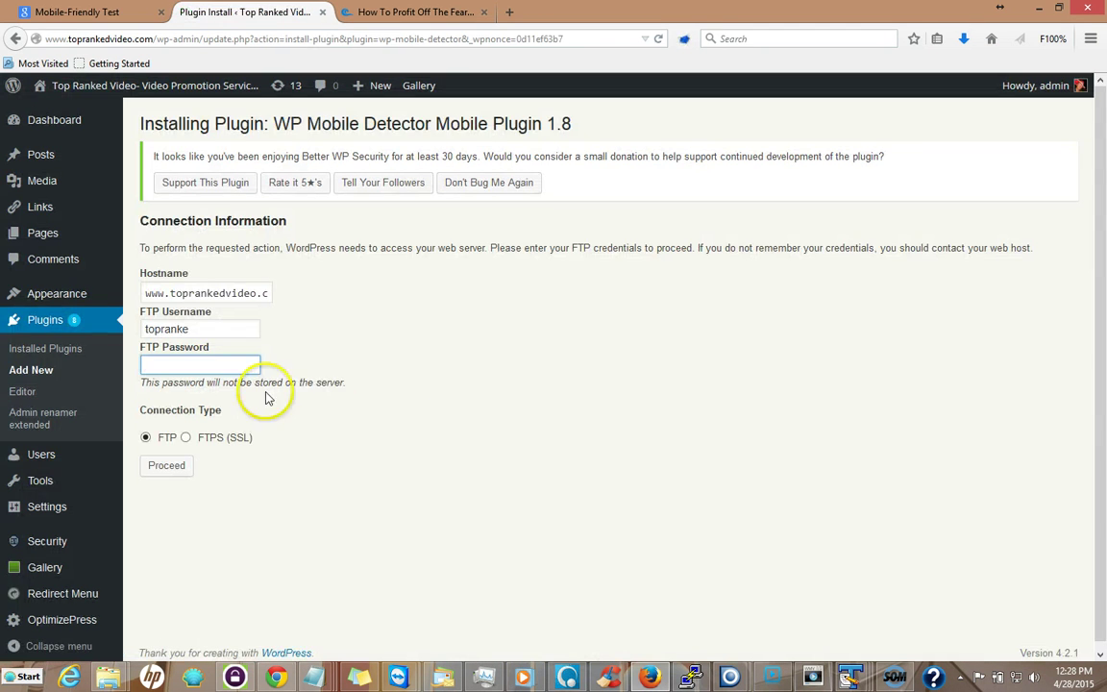
{"action": "left_click", "coordinate": [240, 384]}
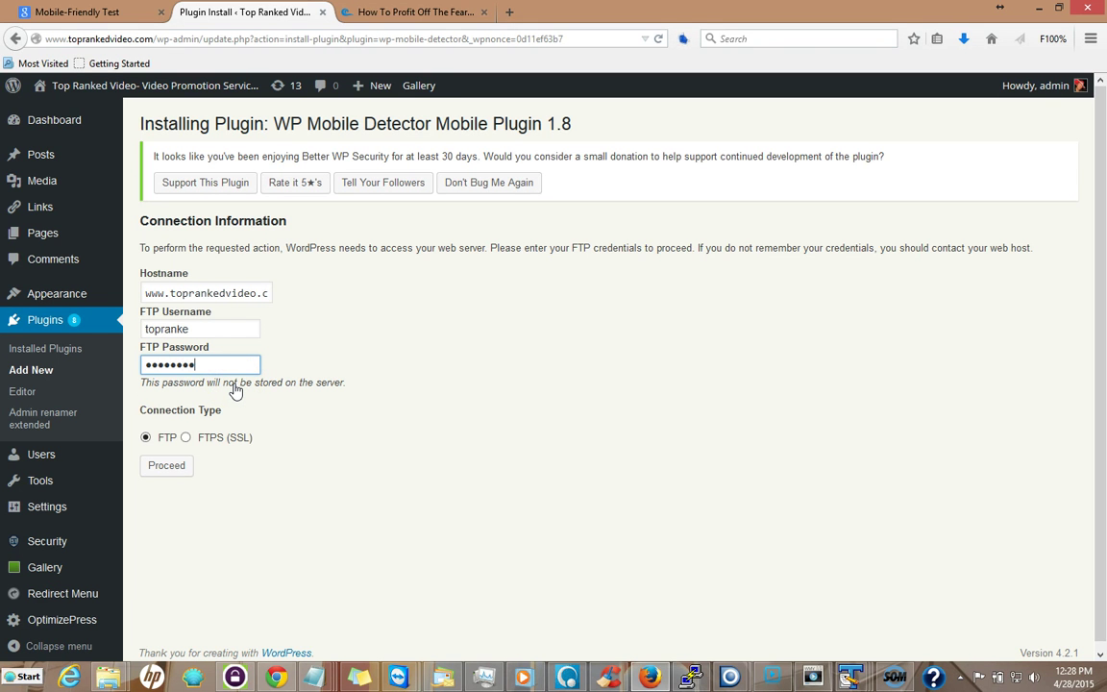
{"action": "left_click", "coordinate": [167, 466]}
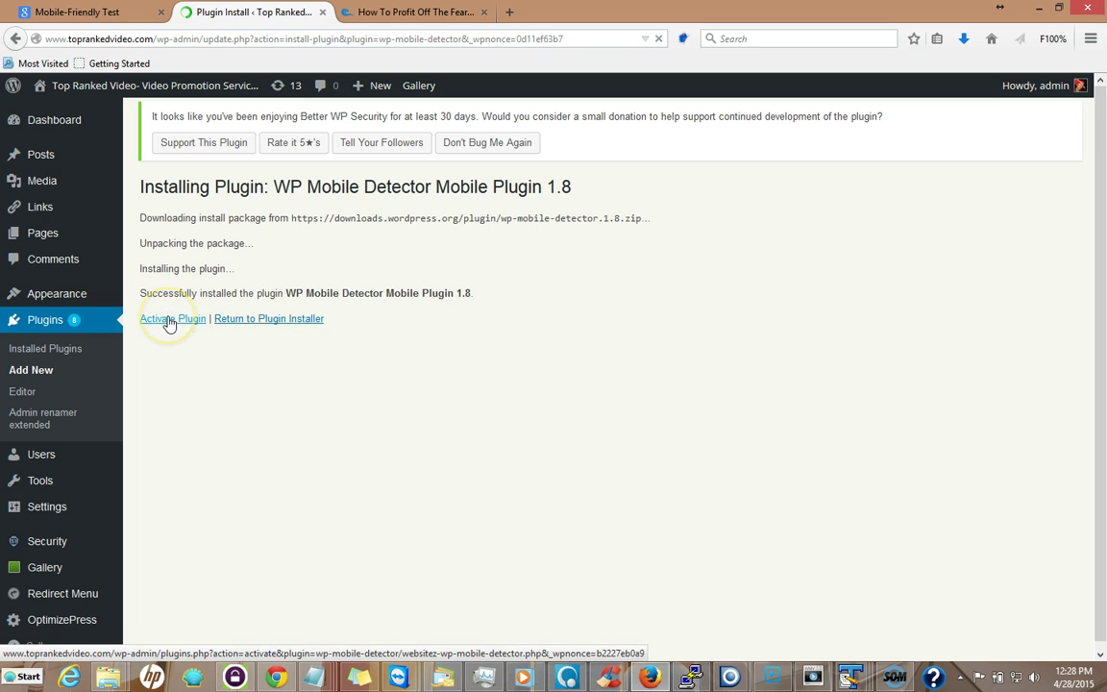
{"action": "left_click", "coordinate": [169, 321]}
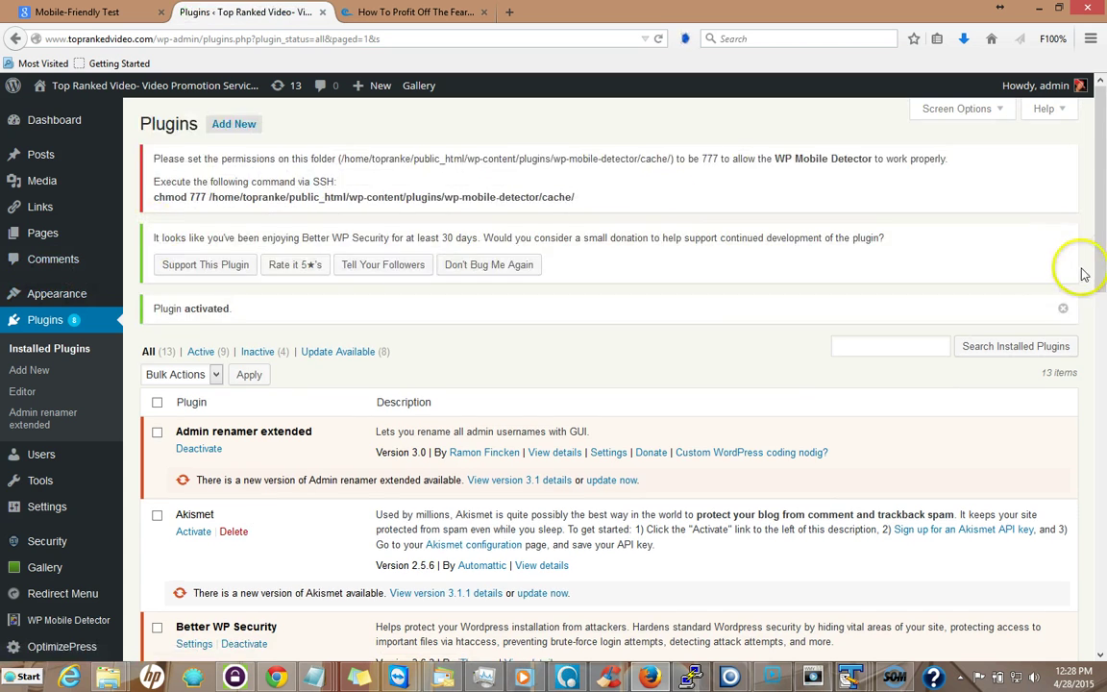
{"action": "left_click_drag", "start_coordinate": [1102, 267], "coordinate": [1103, 615]}
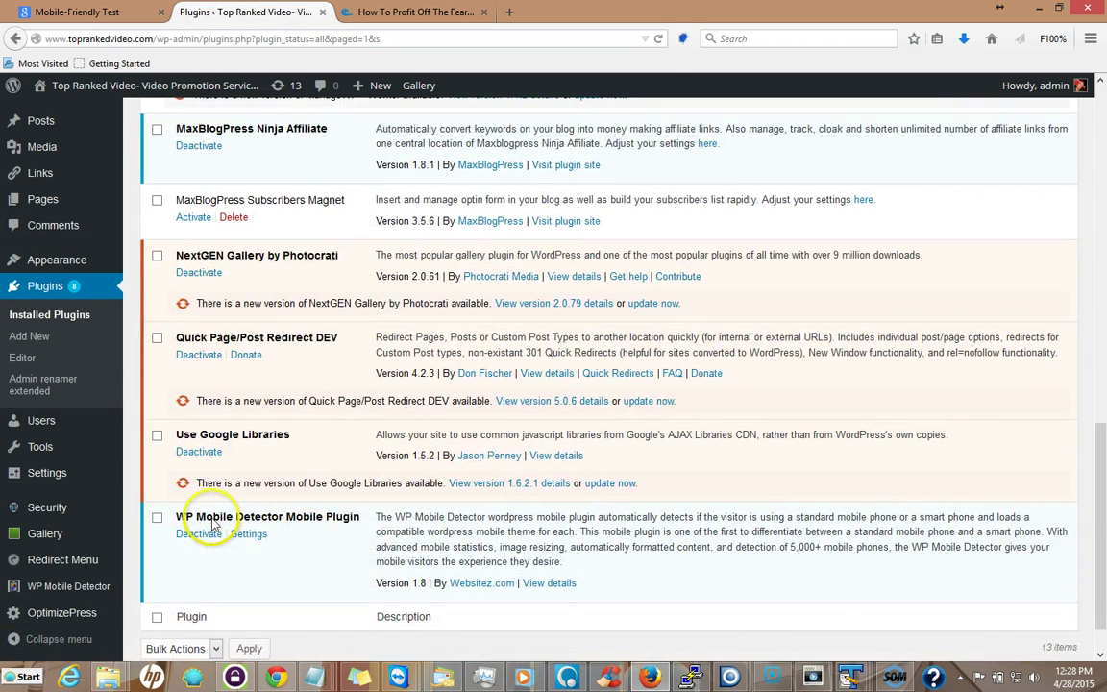
- Reanalyze the site in Mobile-Friendly Test until it reports 'This page is mobile-friendly'
{"action": "left_click", "coordinate": [76, 12]}
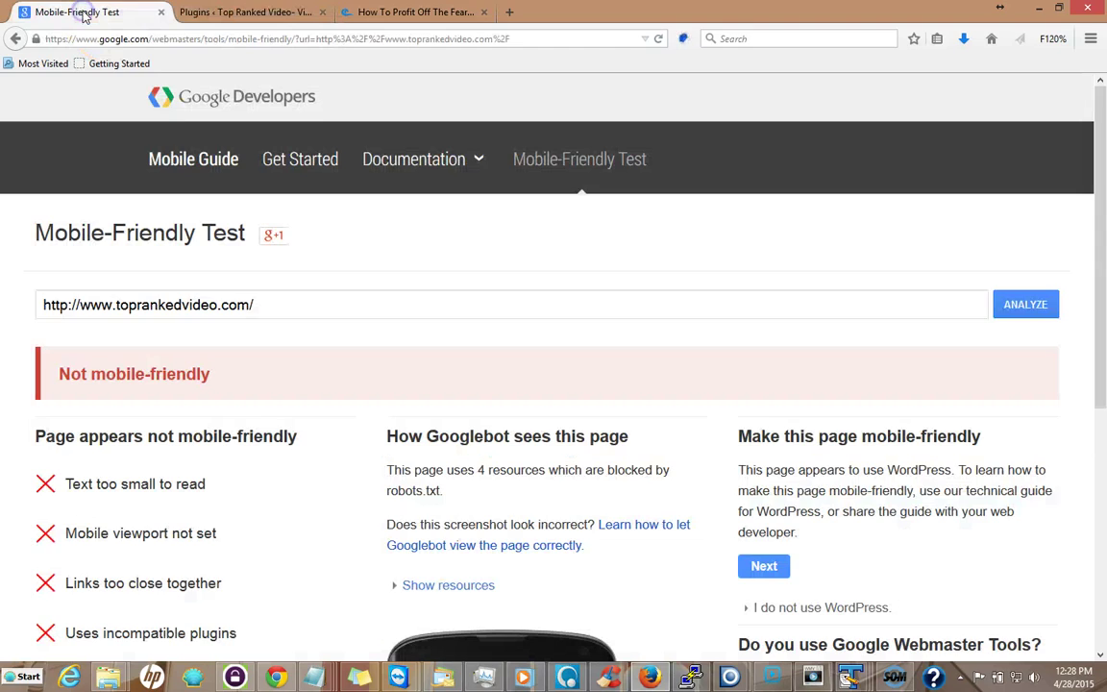
{"action": "left_click", "coordinate": [430, 306]}
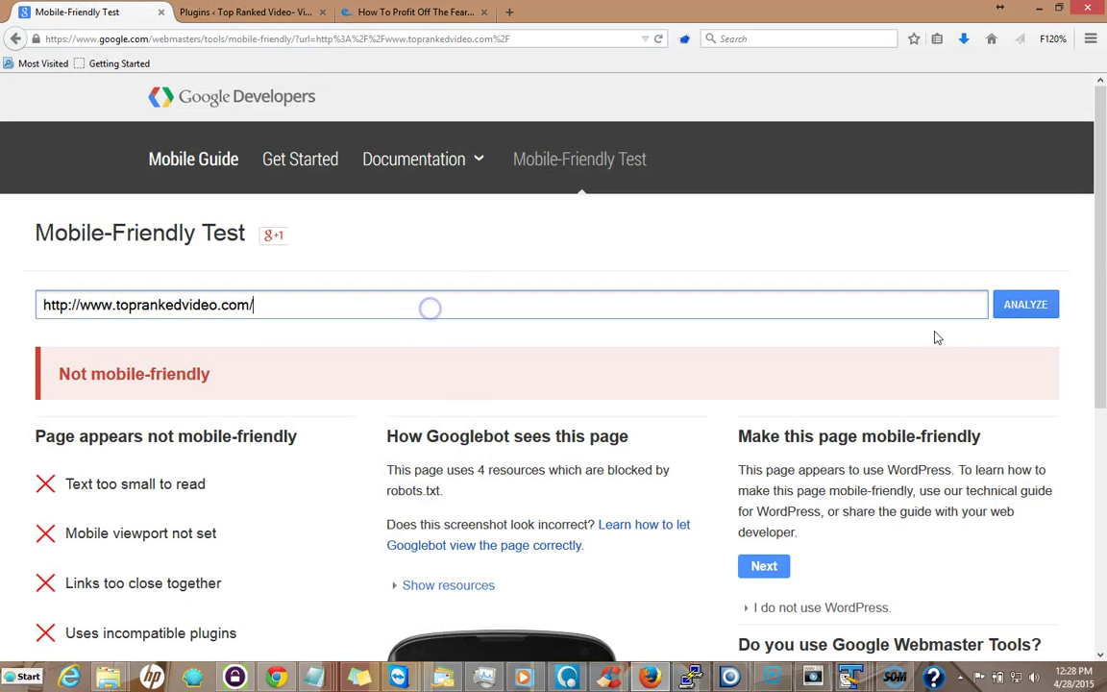
{"action": "left_click", "coordinate": [1026, 305]}
{"action": "left_click", "coordinate": [1029, 307]}
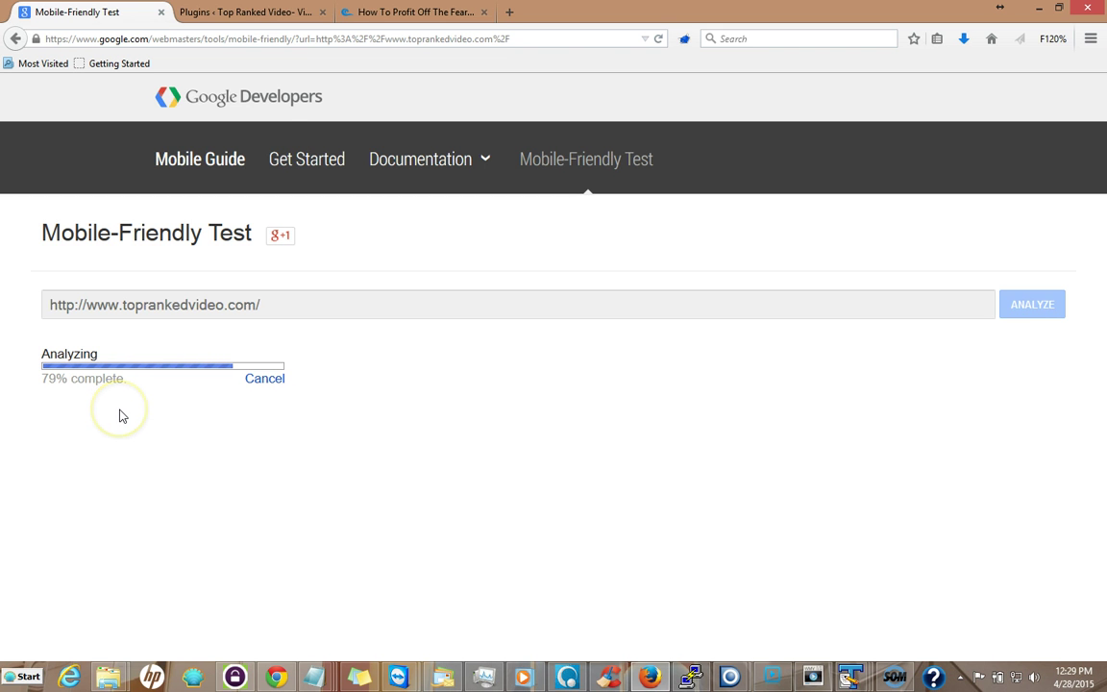
{"action": "left_click", "coordinate": [119, 414]}
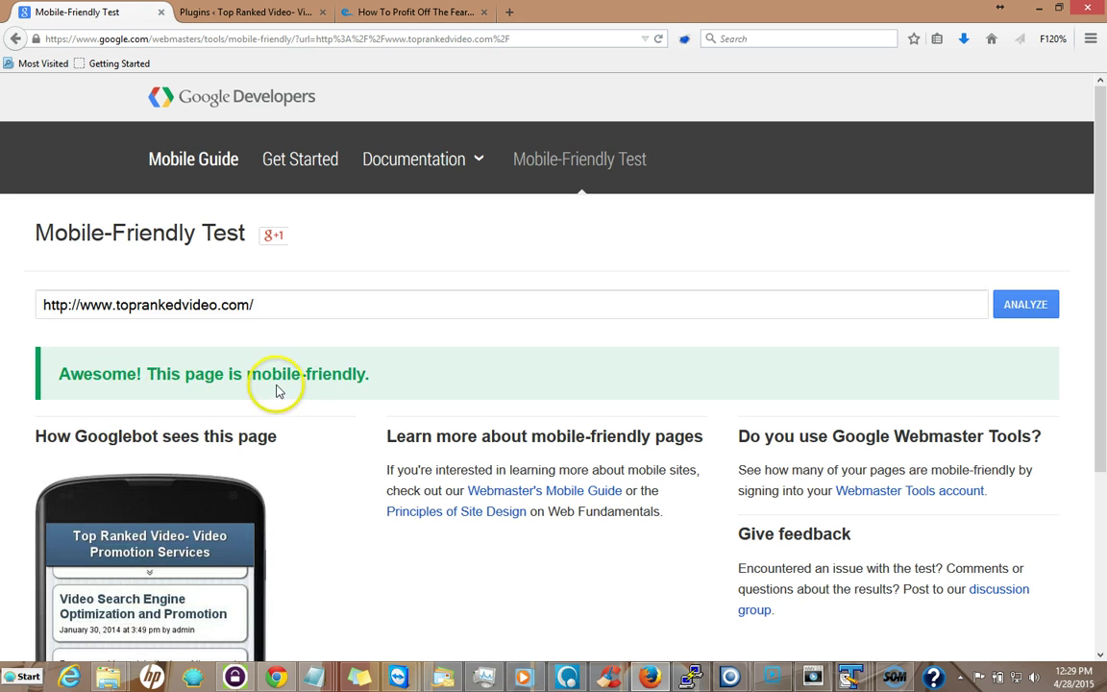
- Append 'WP Mobile Detector Mobile Plugin' after the site URL in the test address field
{"action": "left_click", "coordinate": [329, 308]}
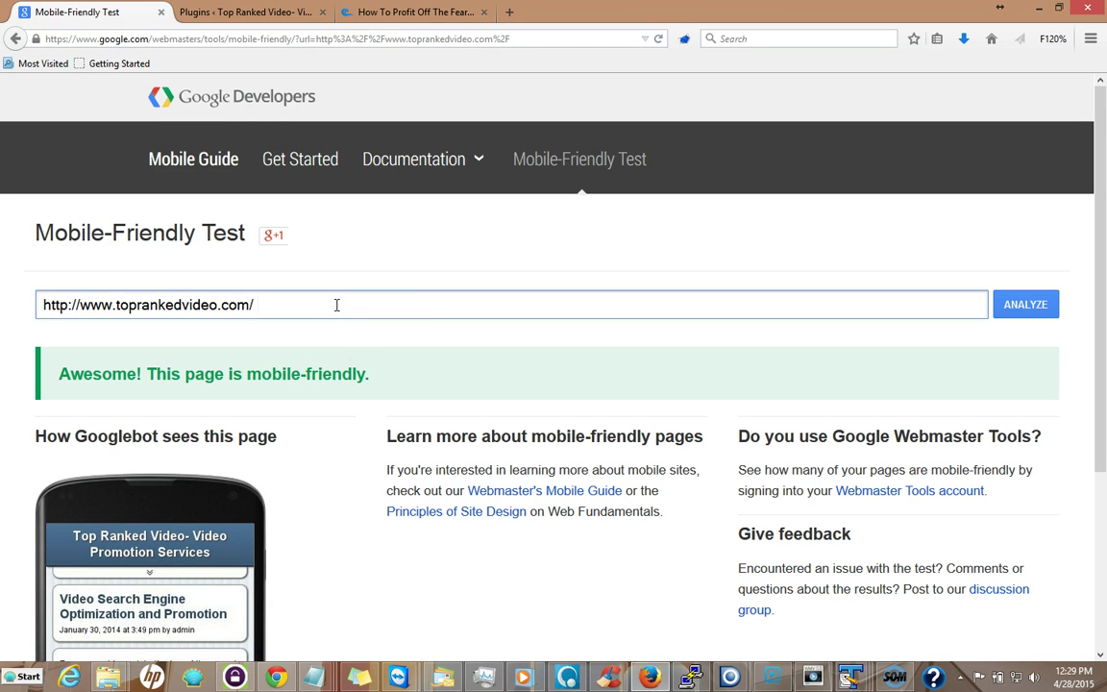
{"action": "type", "text": "WP Mobile Detector Mobile Plugin"}
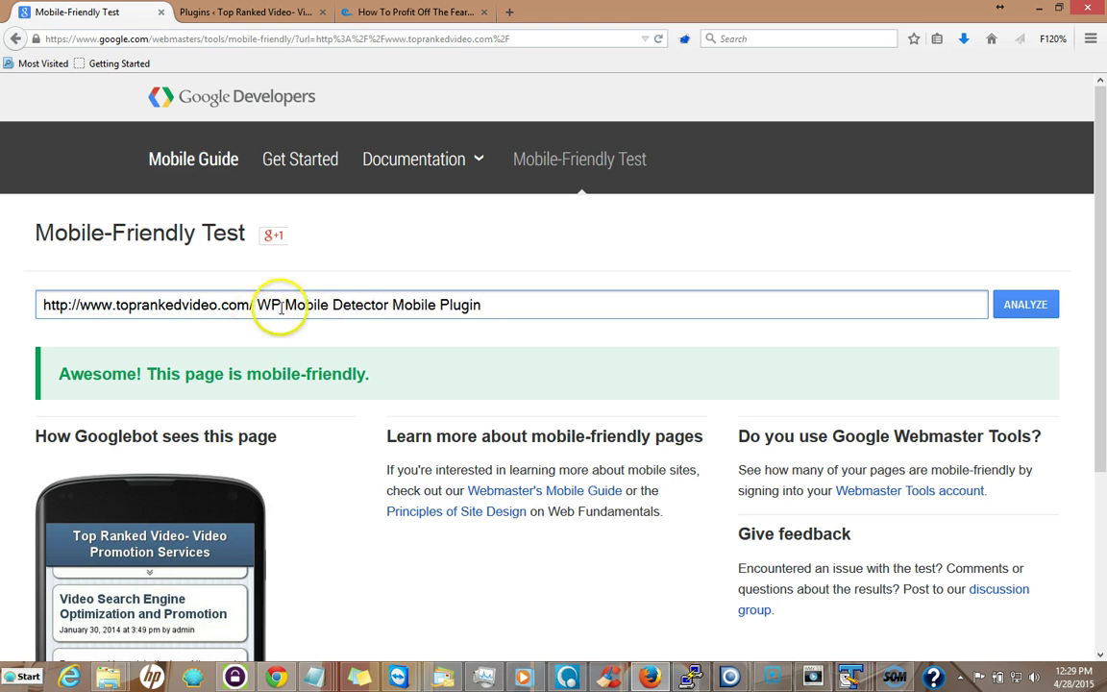
{"action": "left_click", "coordinate": [526, 307]}
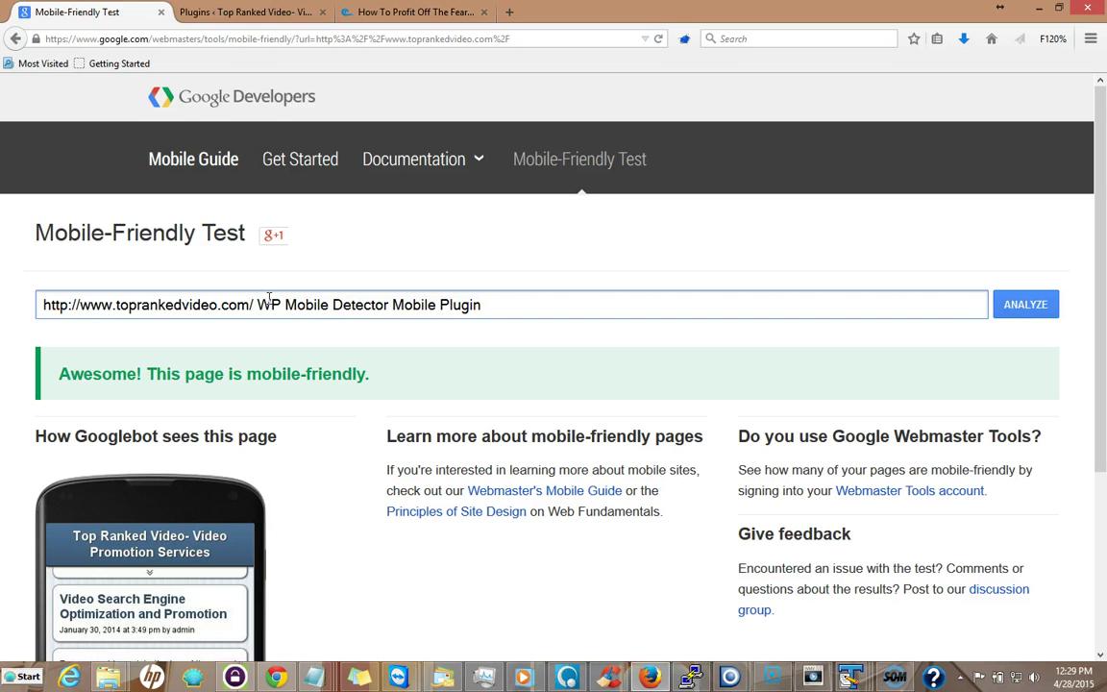
{"action": "left_click", "coordinate": [273, 294]}
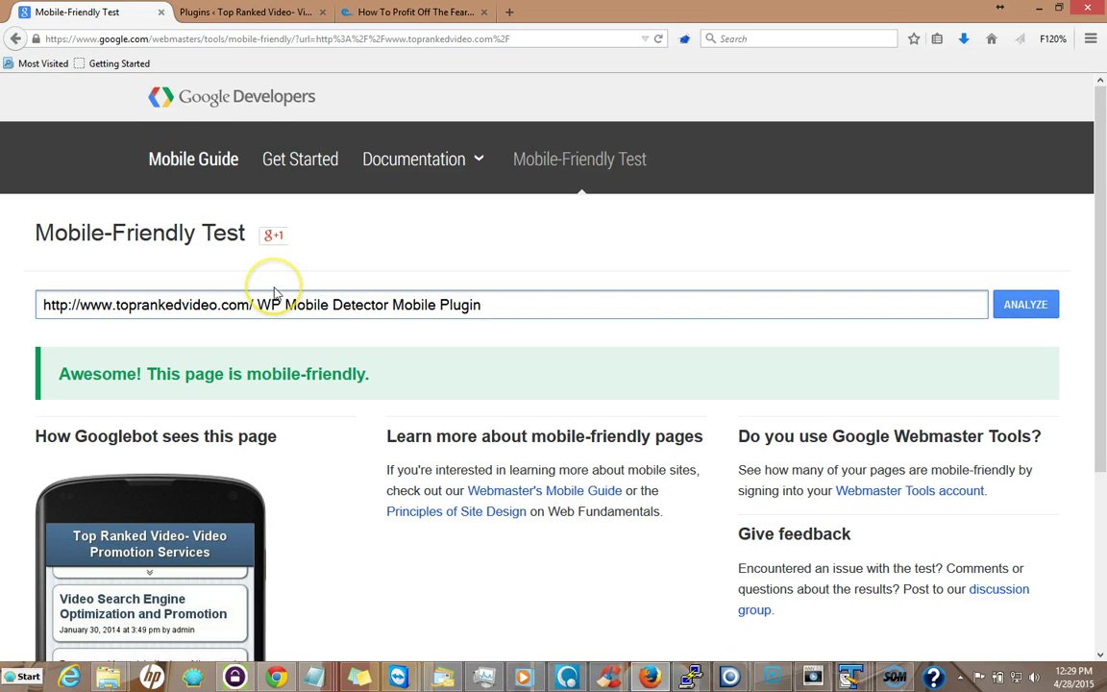